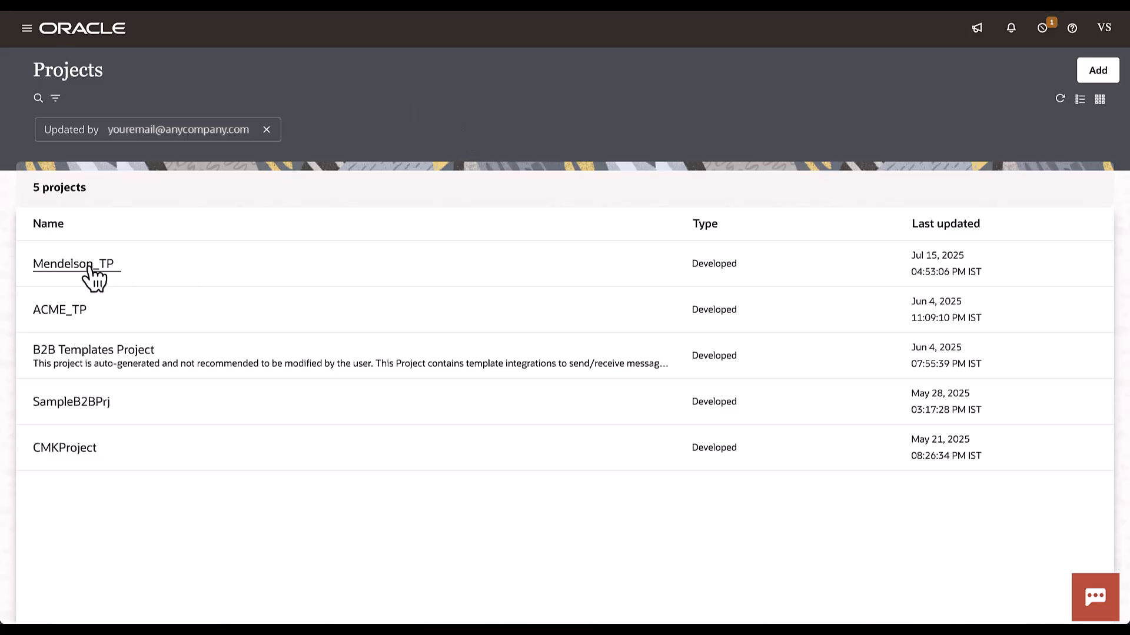
Open the downtime scheduling form for the MendelsonTP trading partner in the Mendelson_TP project's B2B section
{"action": "left_click", "coordinate": [477, 353]}
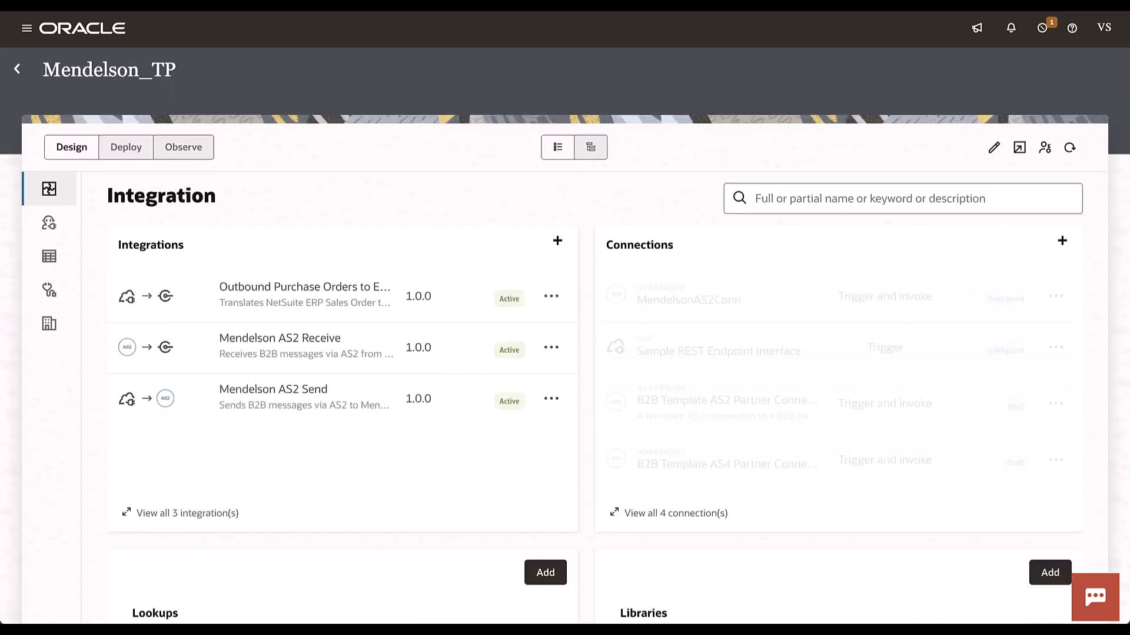
{"action": "left_click", "coordinate": [48, 327]}
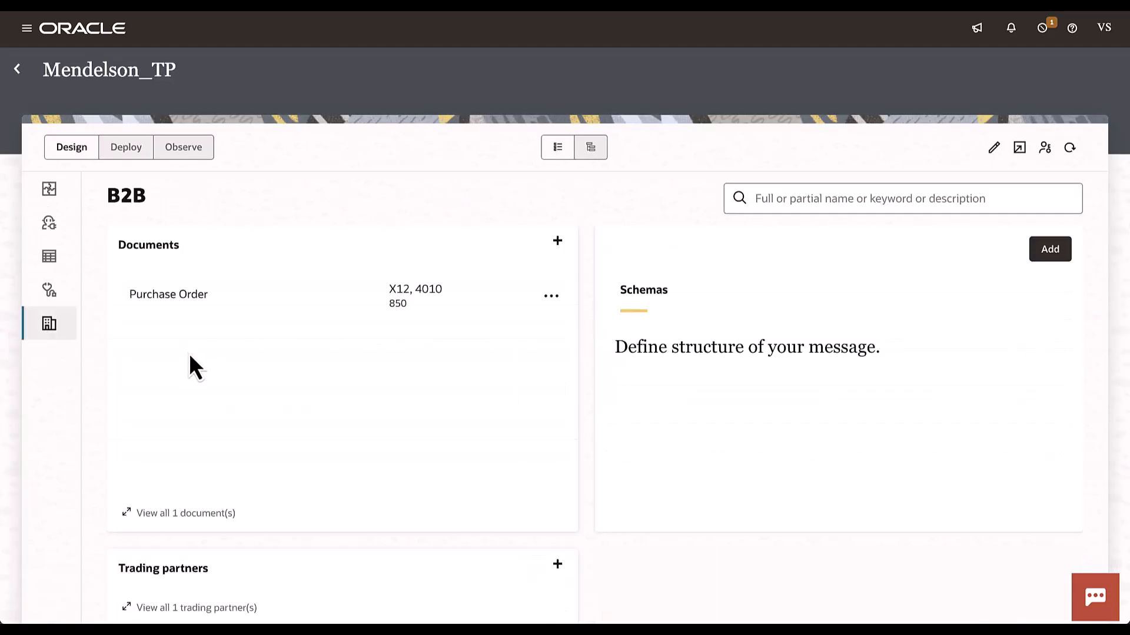
{"action": "scroll", "coordinate": [223, 373], "scroll_direction": "down", "scroll_amount": 3}
{"action": "scroll", "coordinate": [222, 373], "scroll_direction": "down", "scroll_amount": 1}
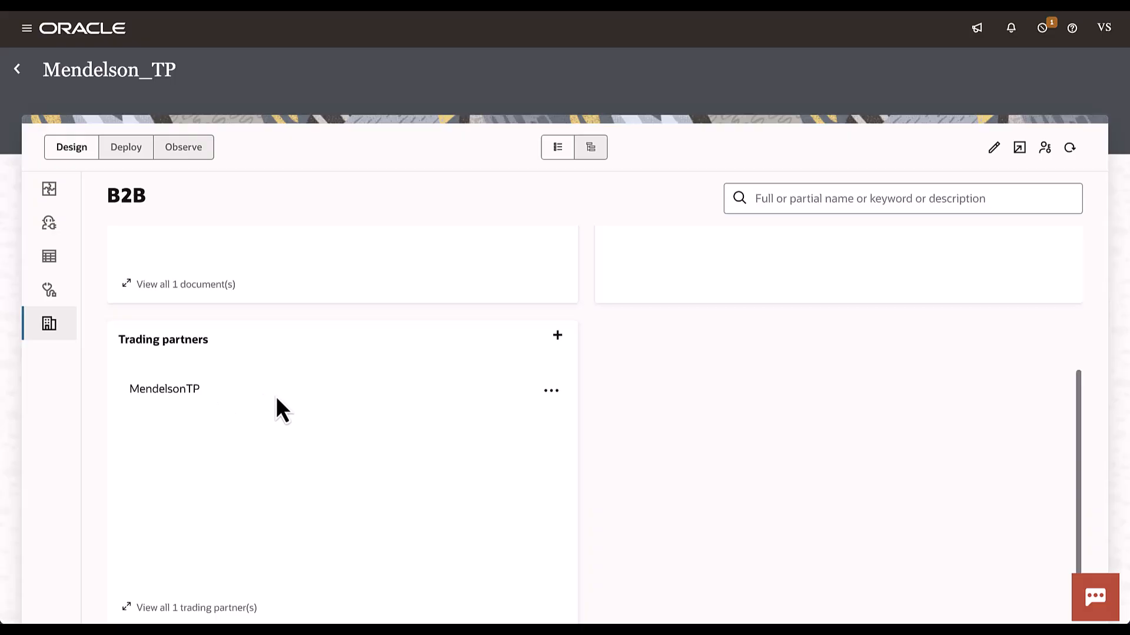
{"action": "left_click", "coordinate": [548, 396]}
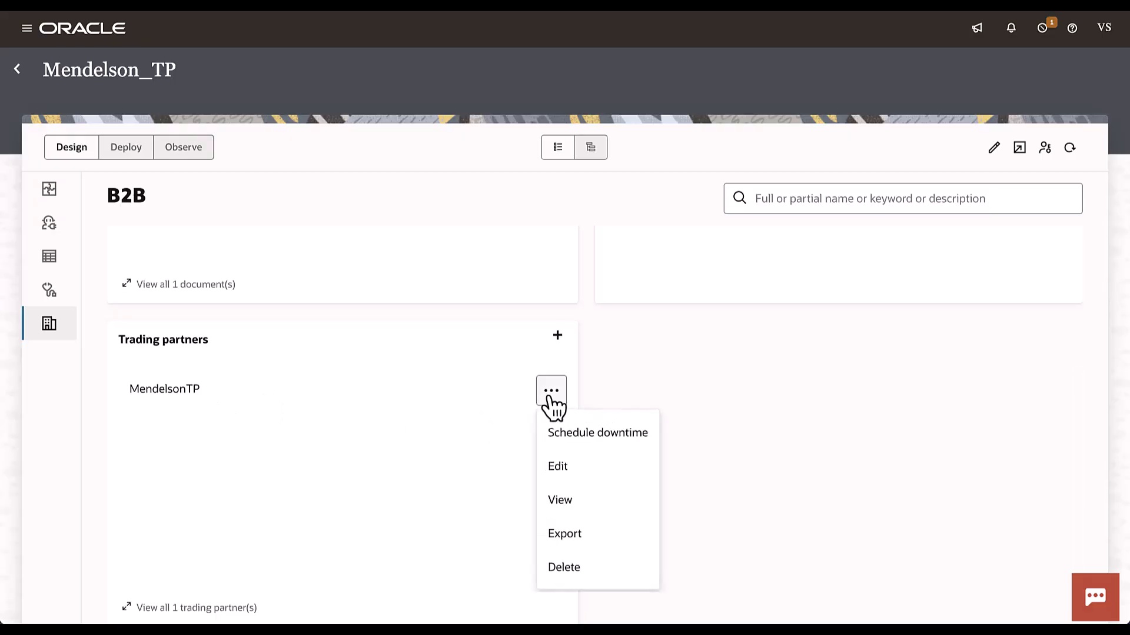
{"action": "left_click", "coordinate": [587, 439]}
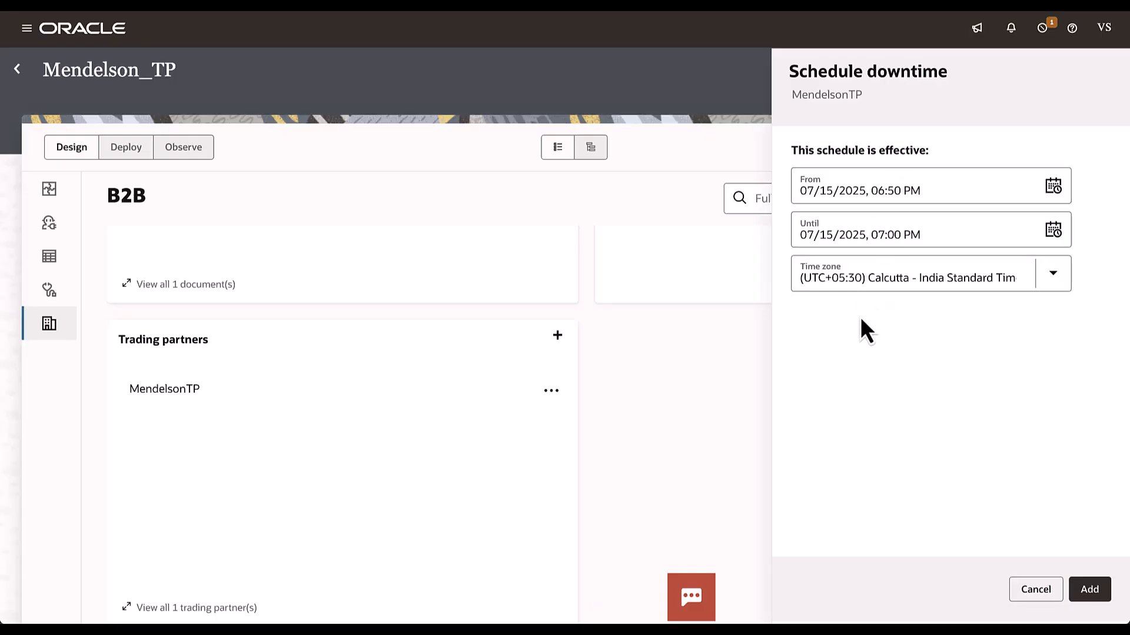
Schedule MendelsonTP's downtime with a start of 07/15/2025, 06:46 PM, and refresh the project to update the partner's status
{"action": "left_click", "coordinate": [900, 190]}
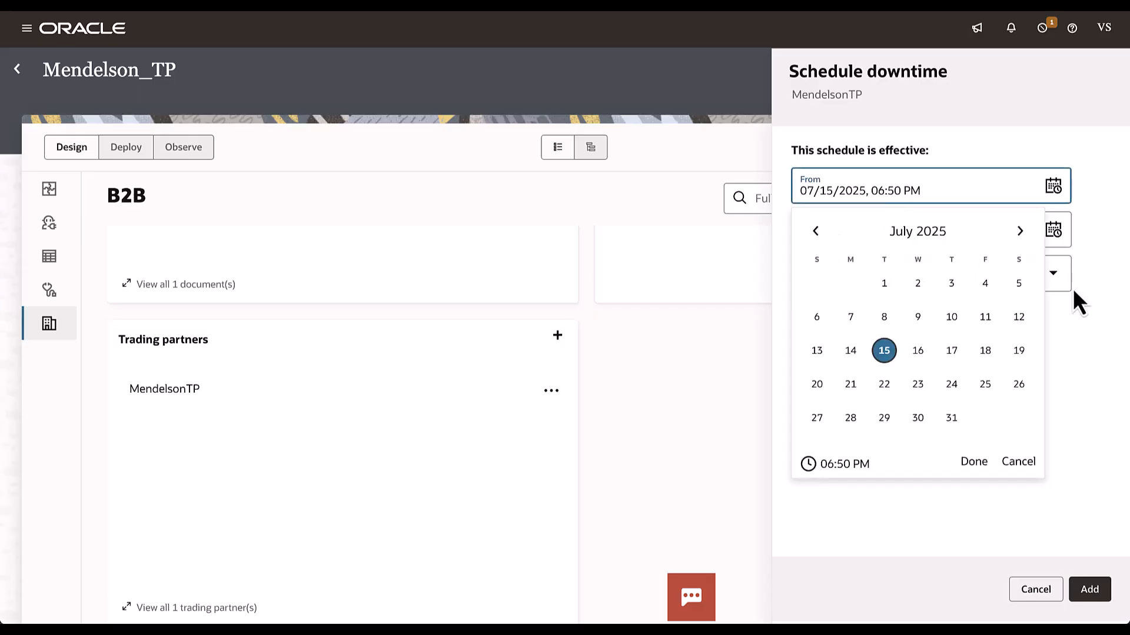
{"action": "key", "text": "BackSpace"}
{"action": "key", "text": "BackSpace"}
{"action": "type", "text": "46"}
{"action": "left_click", "coordinate": [1110, 386]}
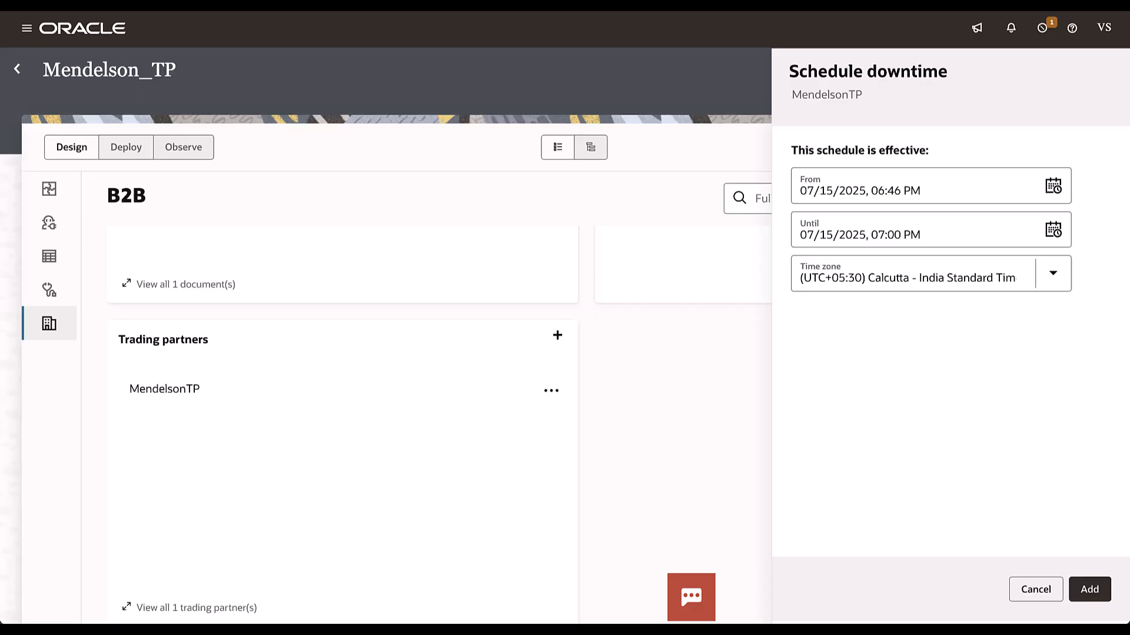
{"action": "left_click", "coordinate": [1076, 597]}
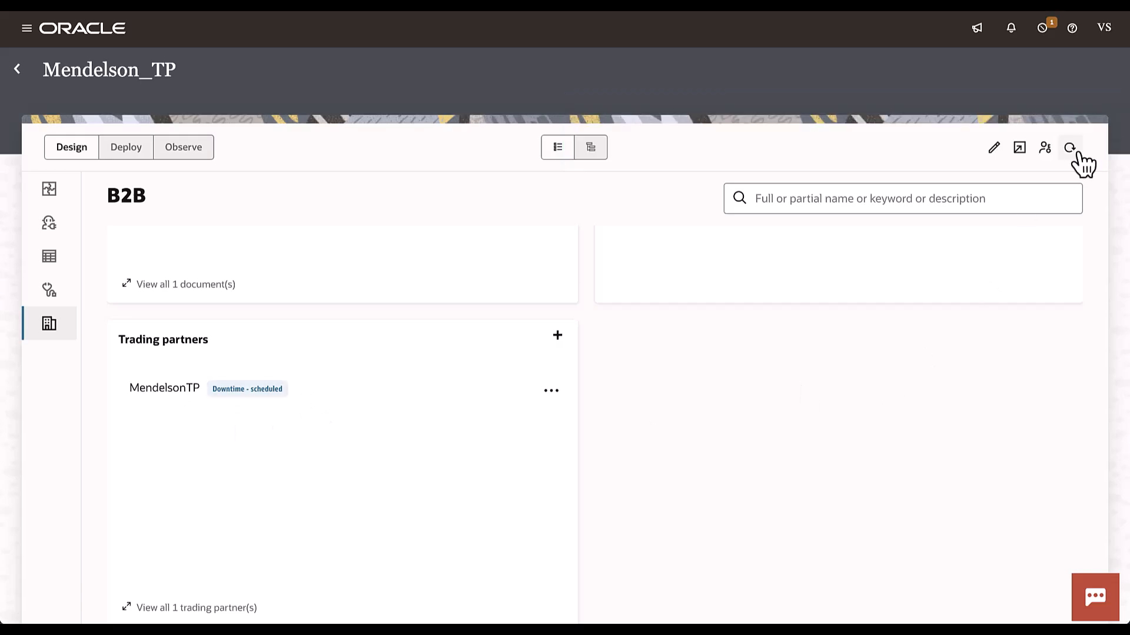
{"action": "left_click", "coordinate": [1077, 154]}
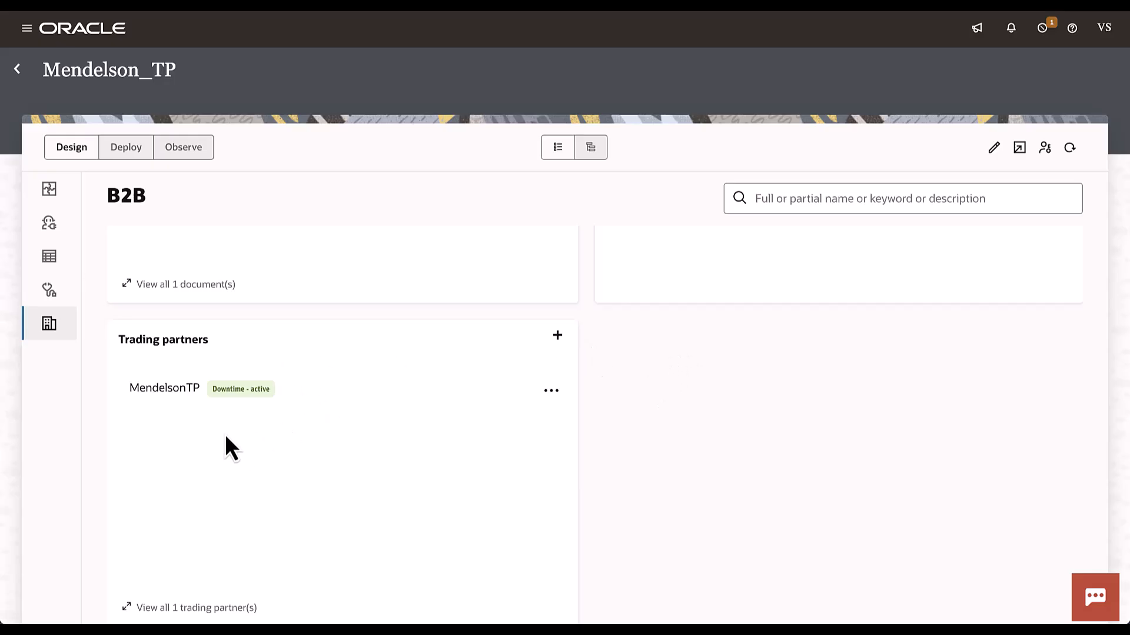
Run the Outbound Purchase Orders to EDI X12 integration with the order number's prefix replaced by TPDown in the request body
{"action": "left_click", "coordinate": [52, 205]}
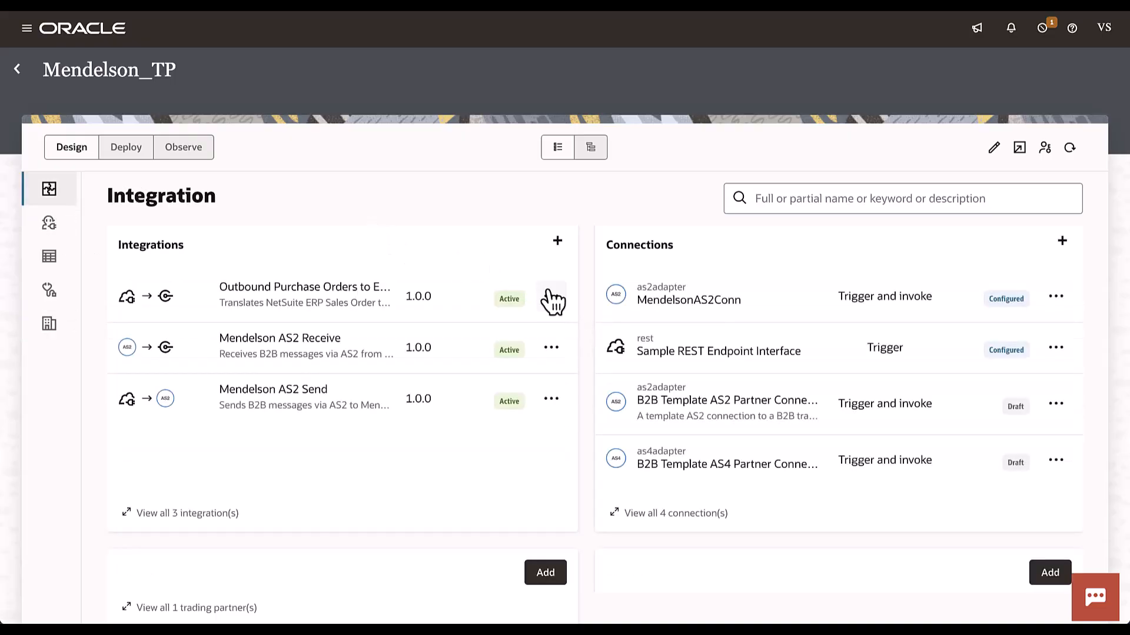
{"action": "left_click", "coordinate": [549, 294]}
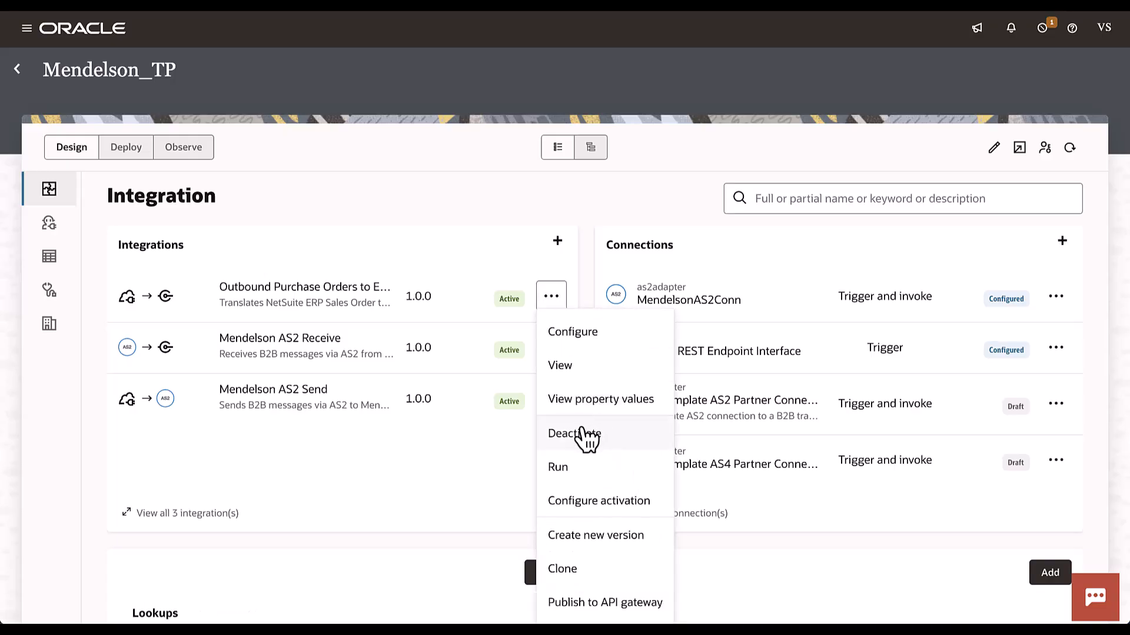
{"action": "left_click", "coordinate": [575, 466]}
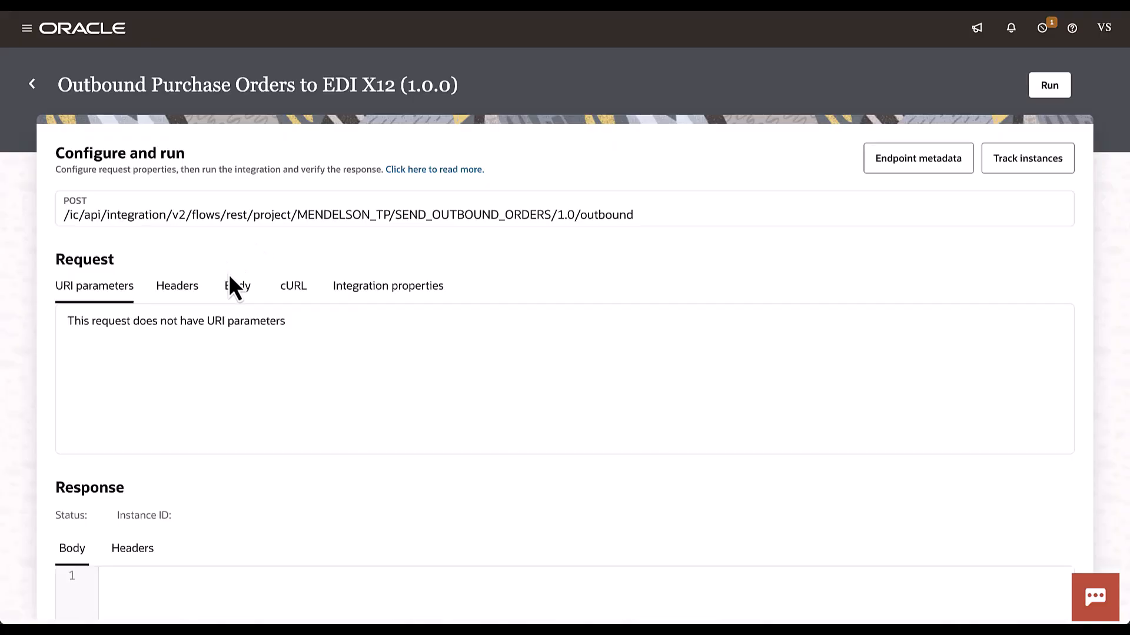
{"action": "left_click", "coordinate": [227, 287]}
{"action": "double_click", "coordinate": [229, 351]}
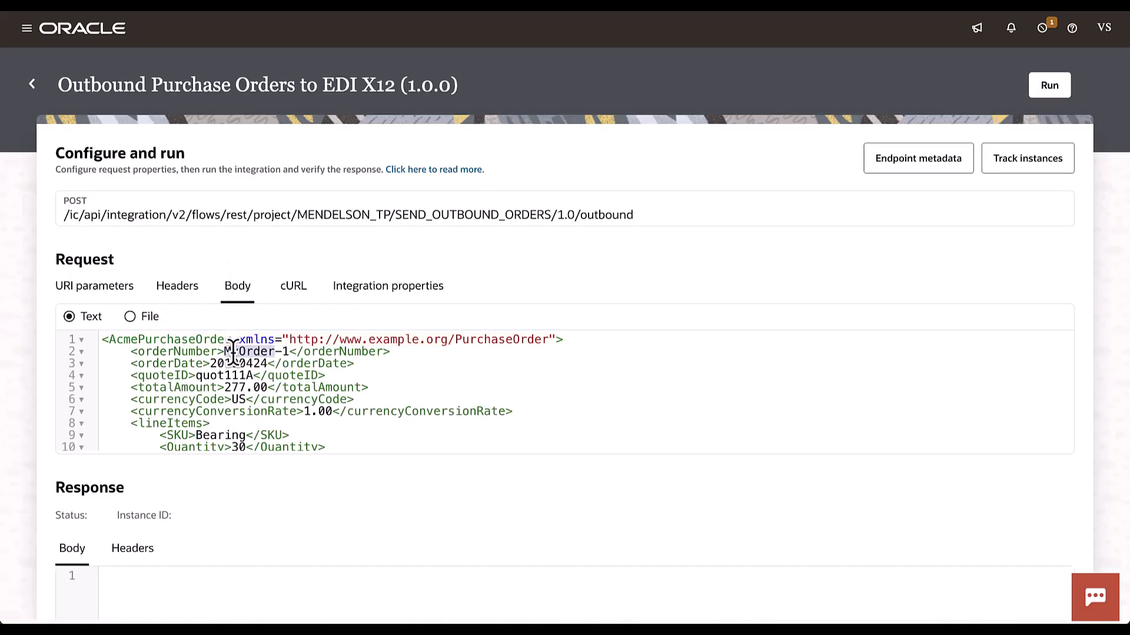
{"action": "type", "text": "TPDown"}
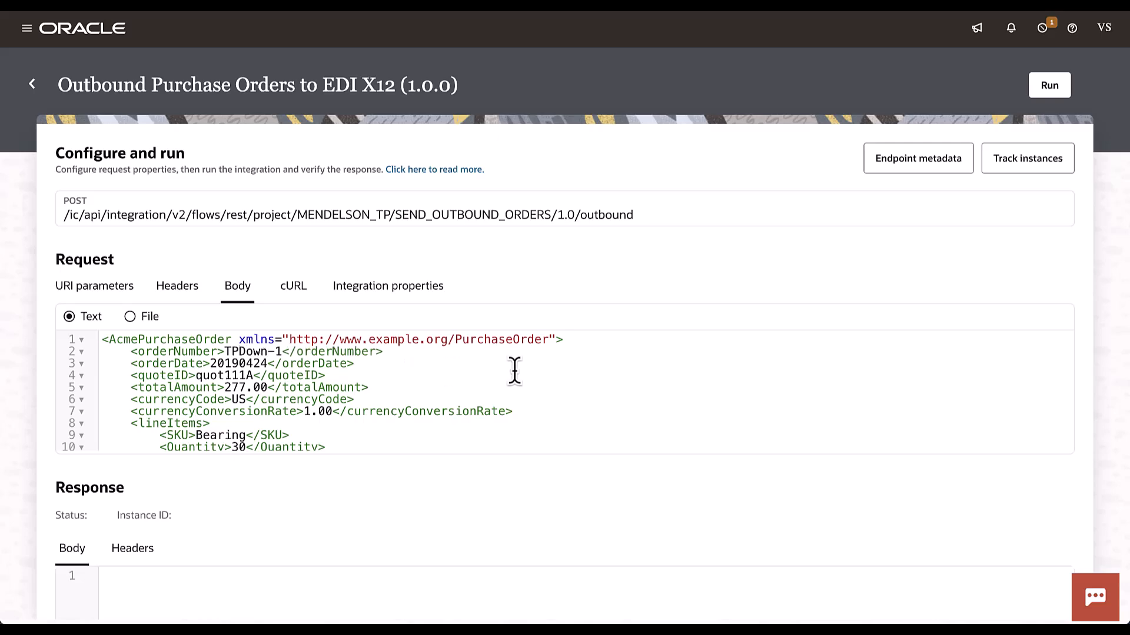
{"action": "left_click", "coordinate": [1053, 93]}
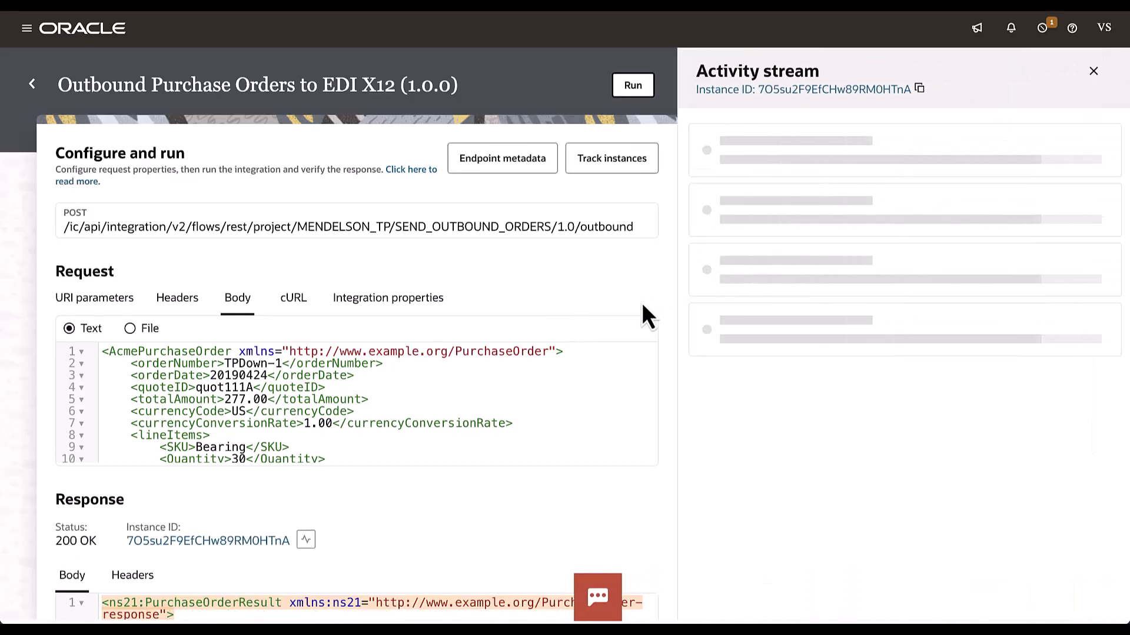
Change the order number's suffix to 2 in the request body and run the integration again
{"action": "scroll", "coordinate": [643, 315], "scroll_direction": "down", "scroll_amount": 2}
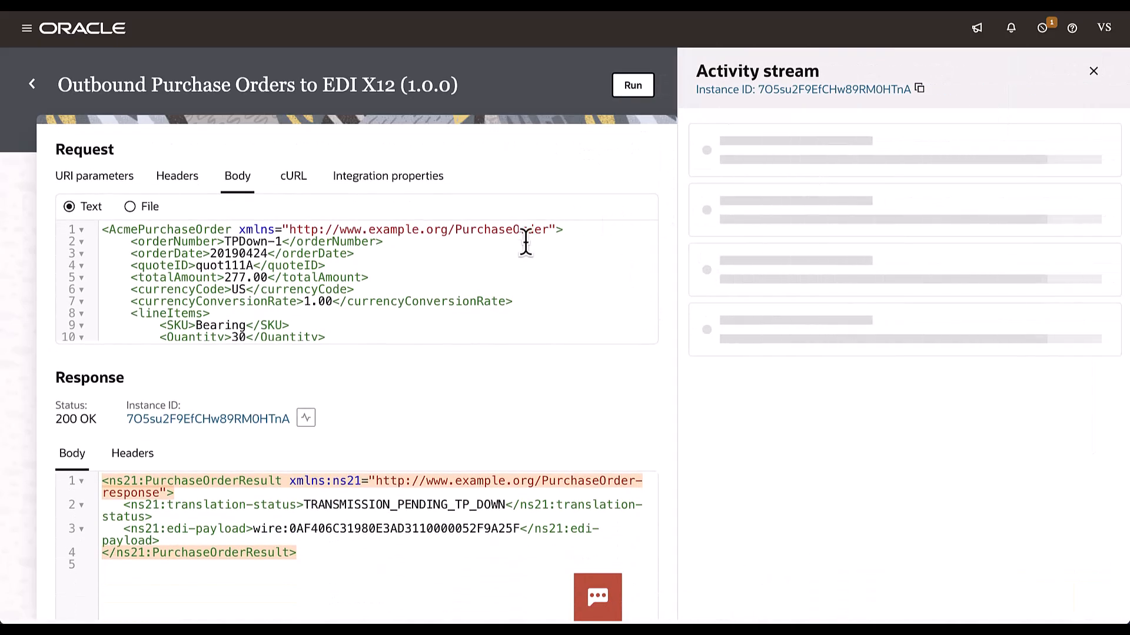
{"action": "left_click", "coordinate": [283, 241]}
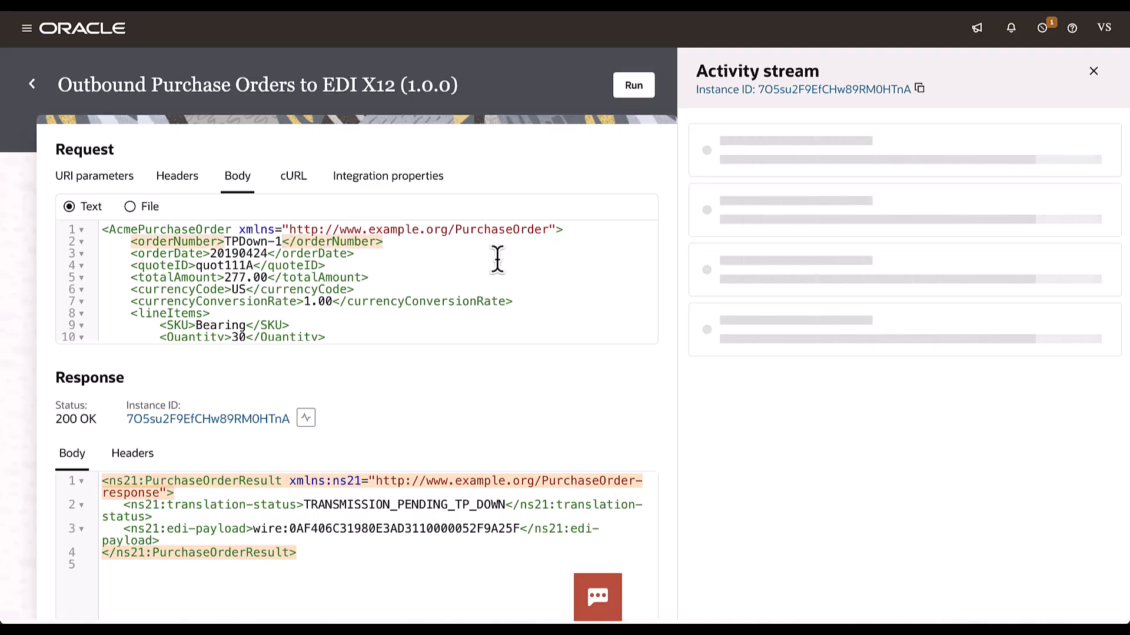
{"action": "key", "text": "BackSpace"}
{"action": "type", "text": "2"}
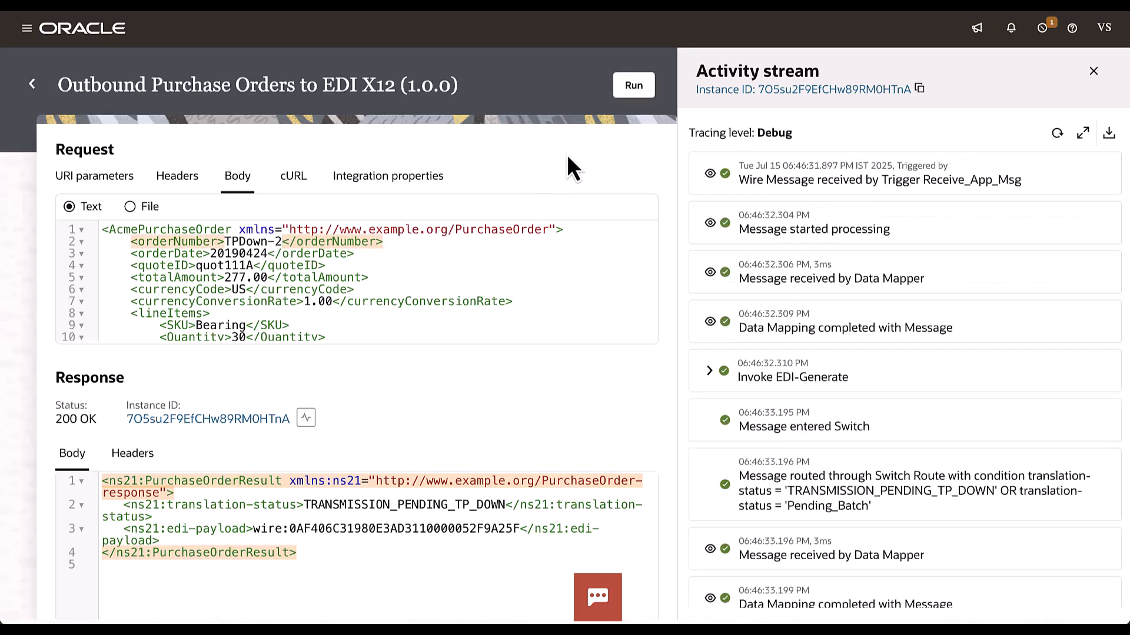
{"action": "left_click", "coordinate": [631, 83]}
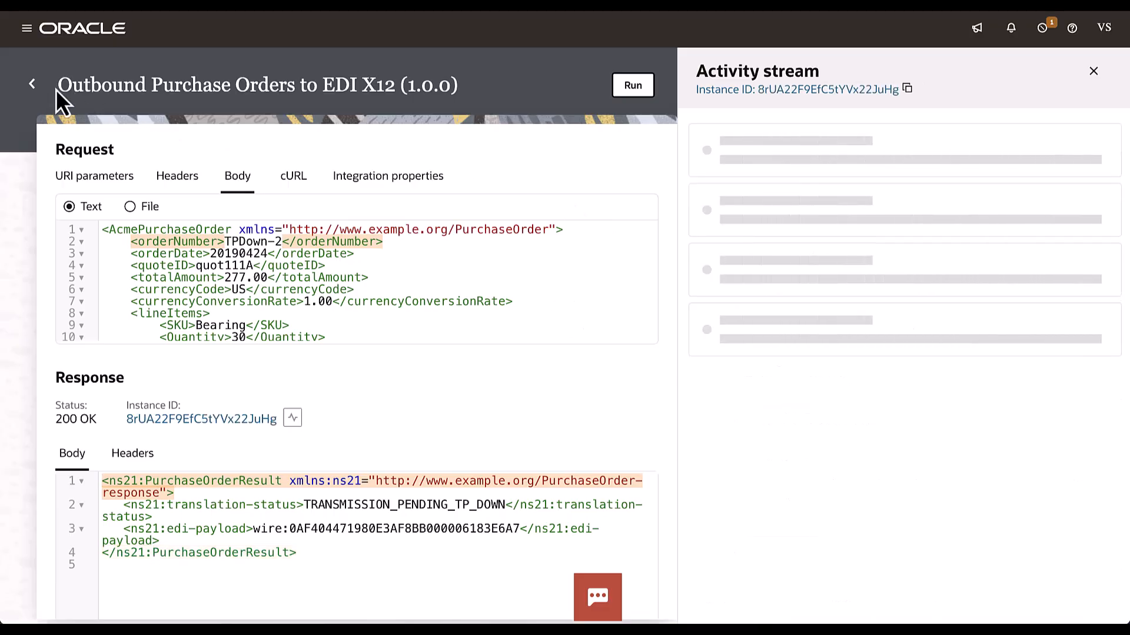
Inspect the project's B2B business messages and its wire messages, clearing the Message ID filter on the wire messages
{"action": "left_click", "coordinate": [34, 85]}
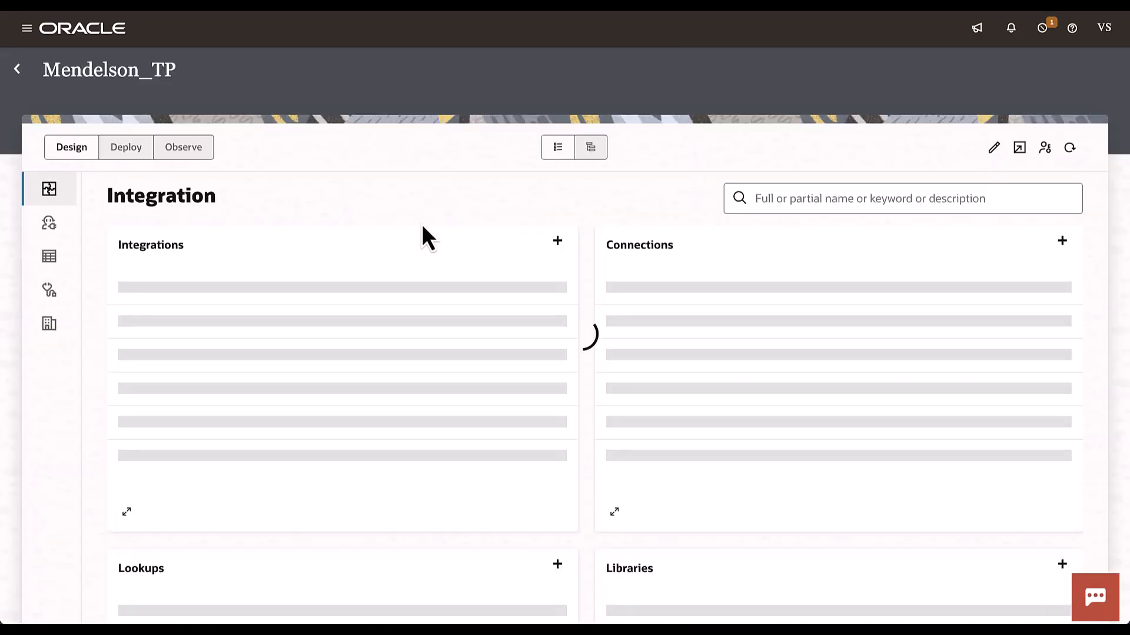
{"action": "left_click", "coordinate": [202, 159]}
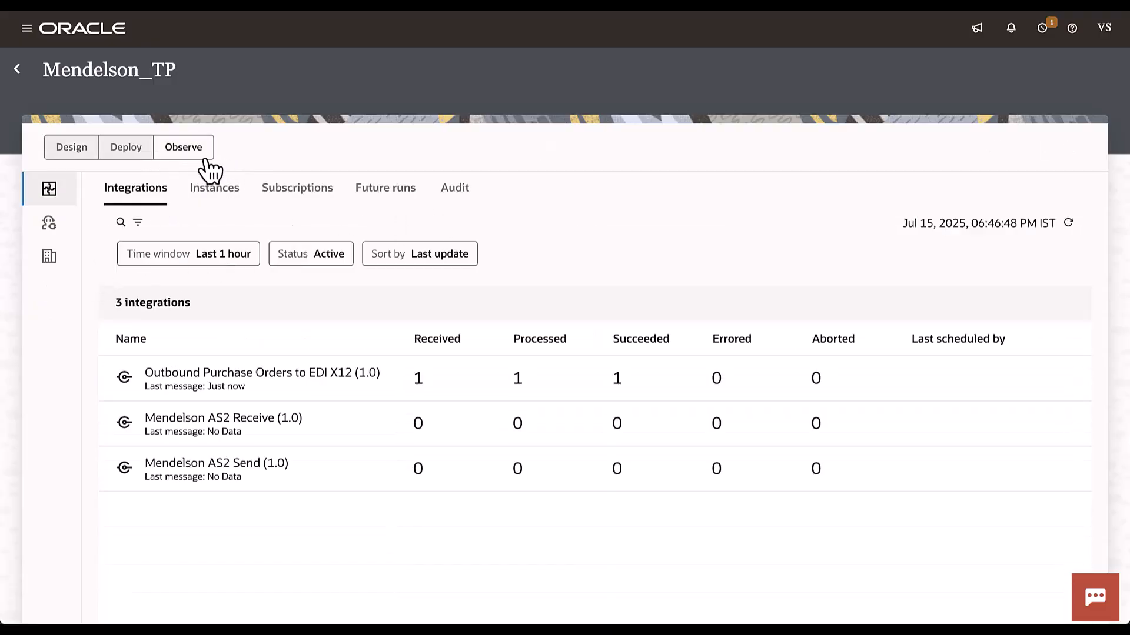
{"action": "left_click", "coordinate": [64, 252]}
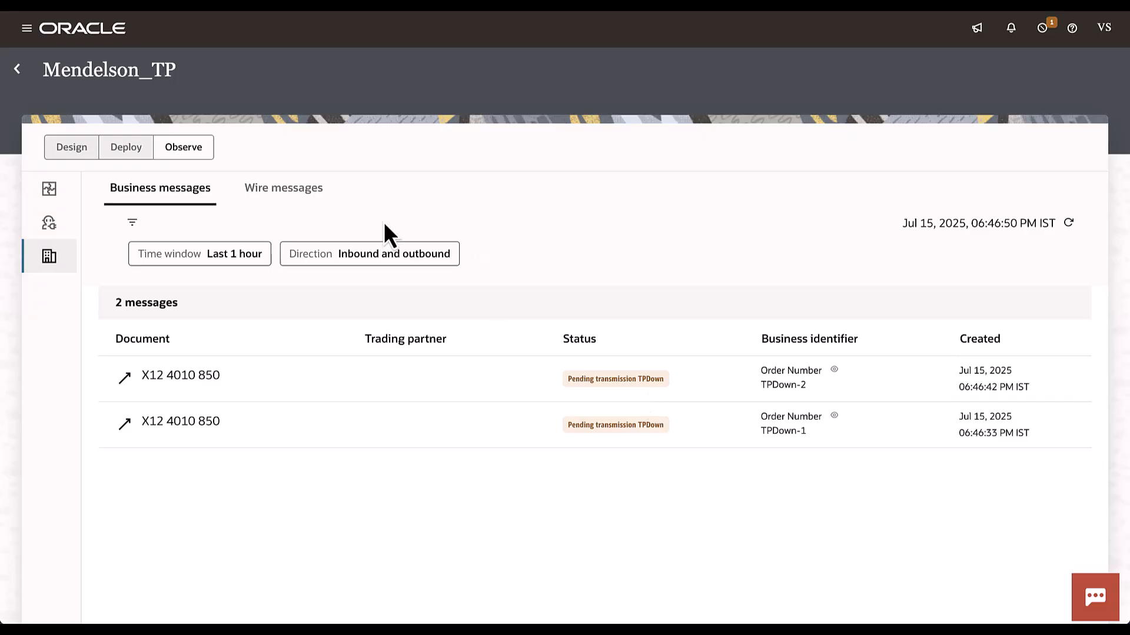
{"action": "left_click", "coordinate": [303, 196]}
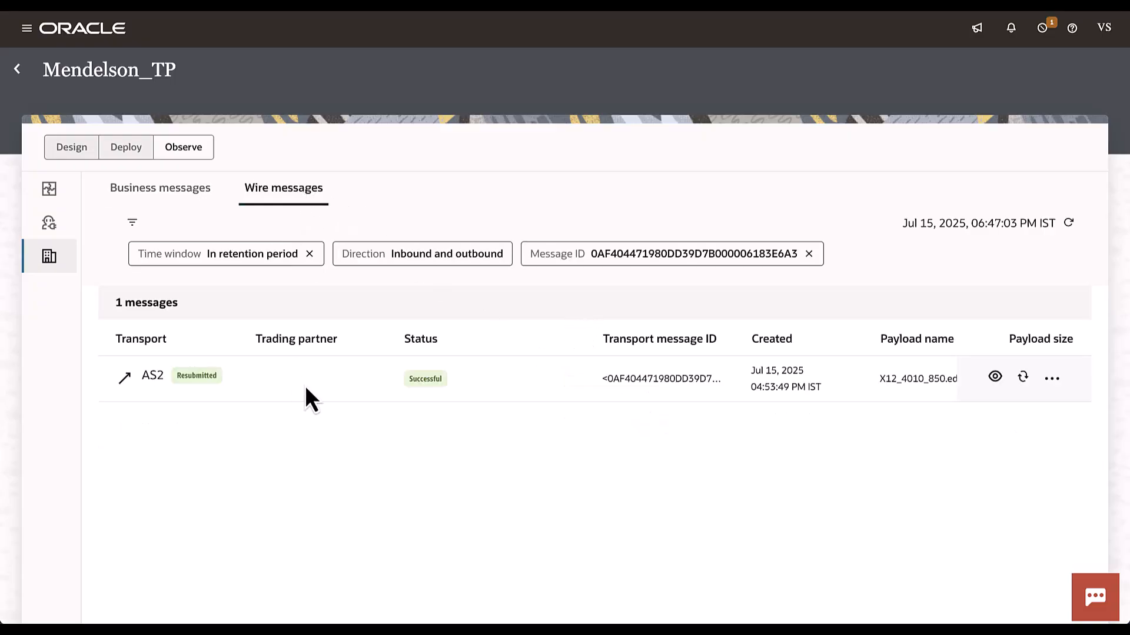
{"action": "left_click", "coordinate": [809, 253]}
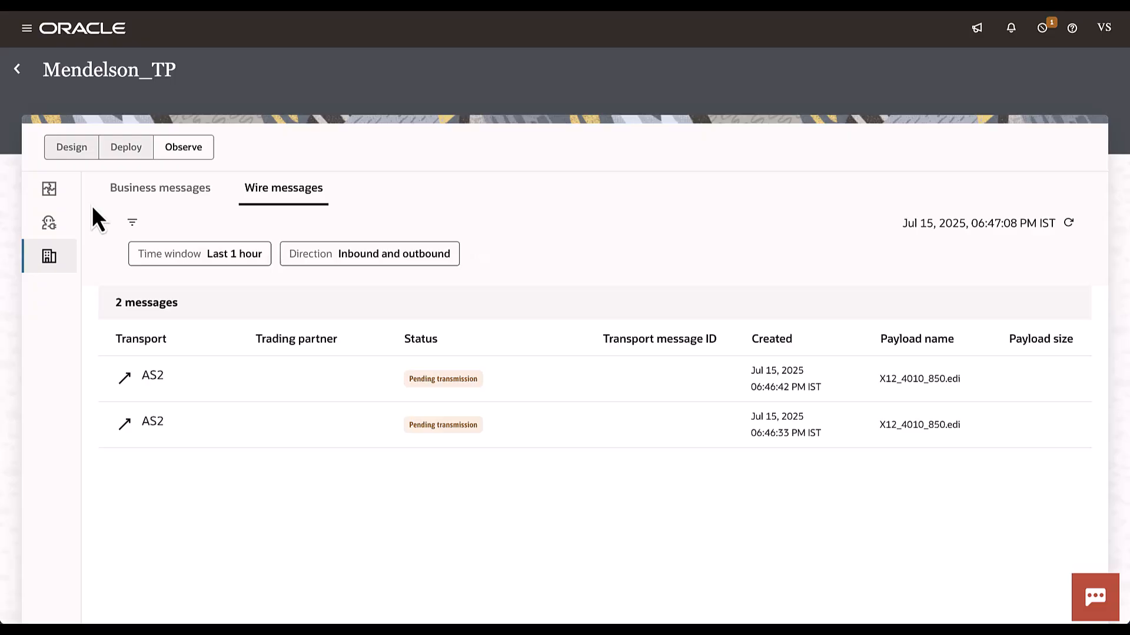
Remove the active downtime from the MendelsonTP trading partner and dismiss the confirmation
{"action": "left_click", "coordinate": [87, 154]}
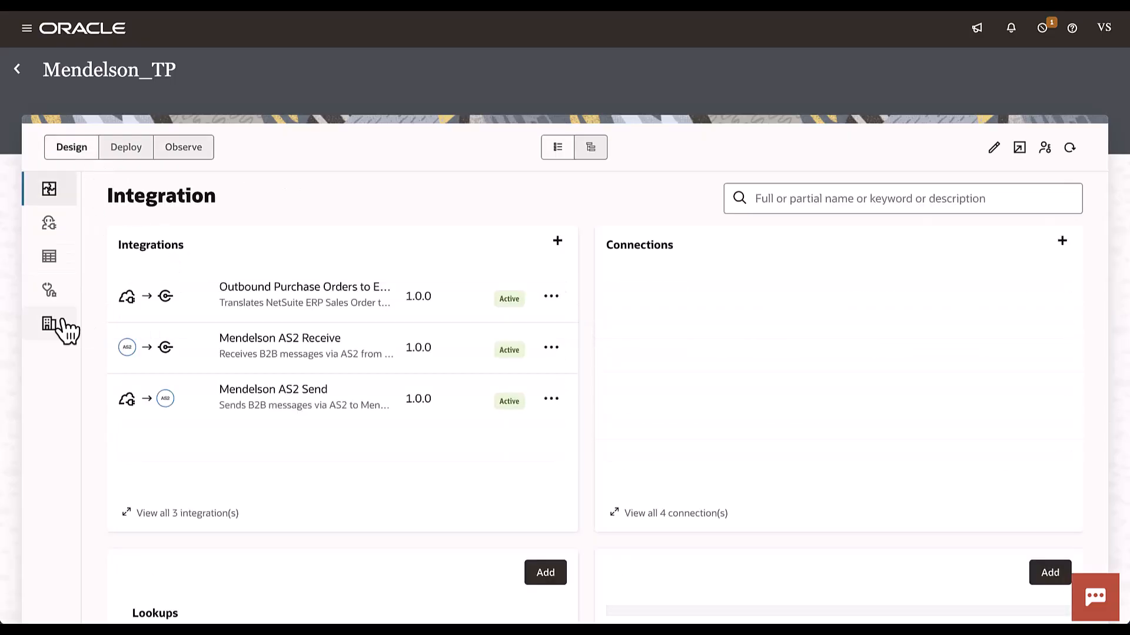
{"action": "left_click", "coordinate": [53, 324]}
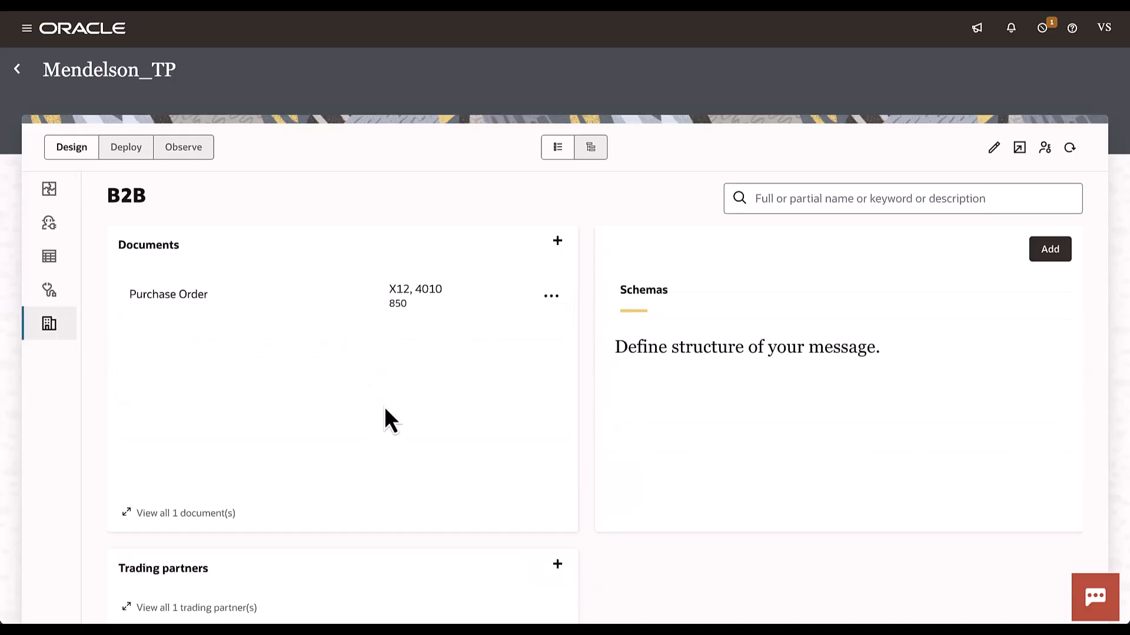
{"action": "scroll", "coordinate": [385, 414], "scroll_direction": "down", "scroll_amount": 2}
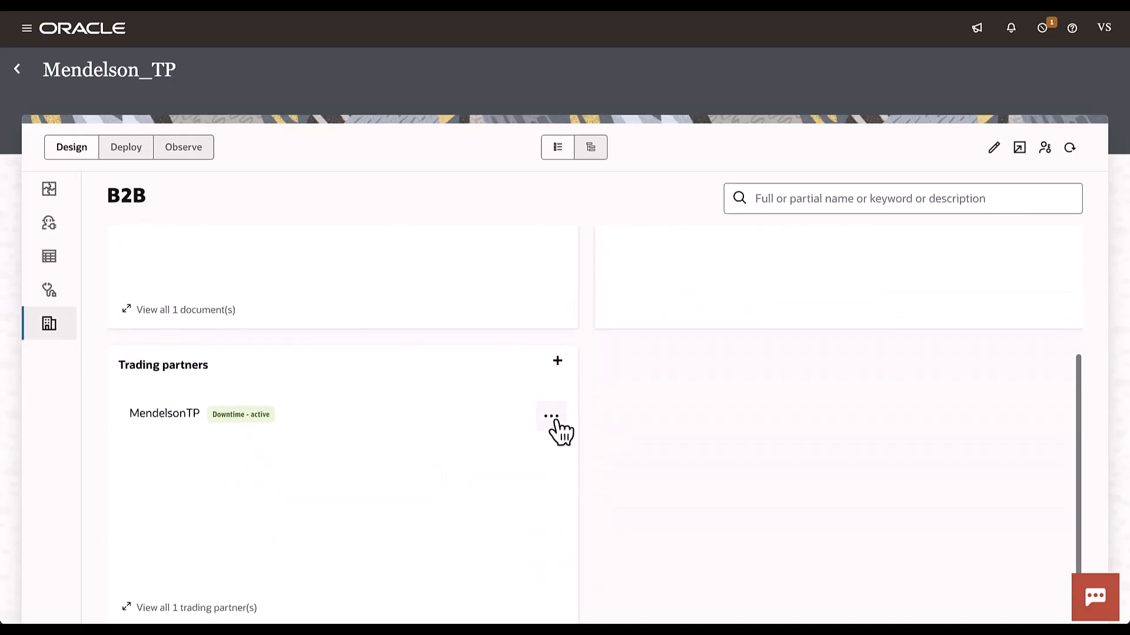
{"action": "left_click", "coordinate": [551, 416]}
{"action": "left_click", "coordinate": [622, 250]}
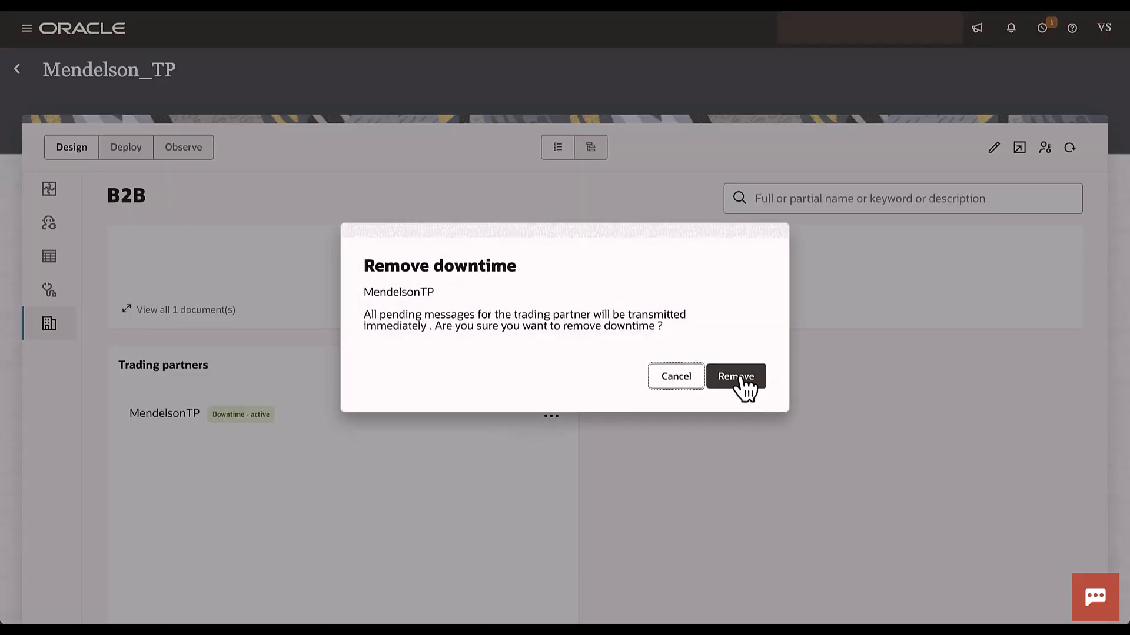
{"action": "left_click", "coordinate": [743, 381]}
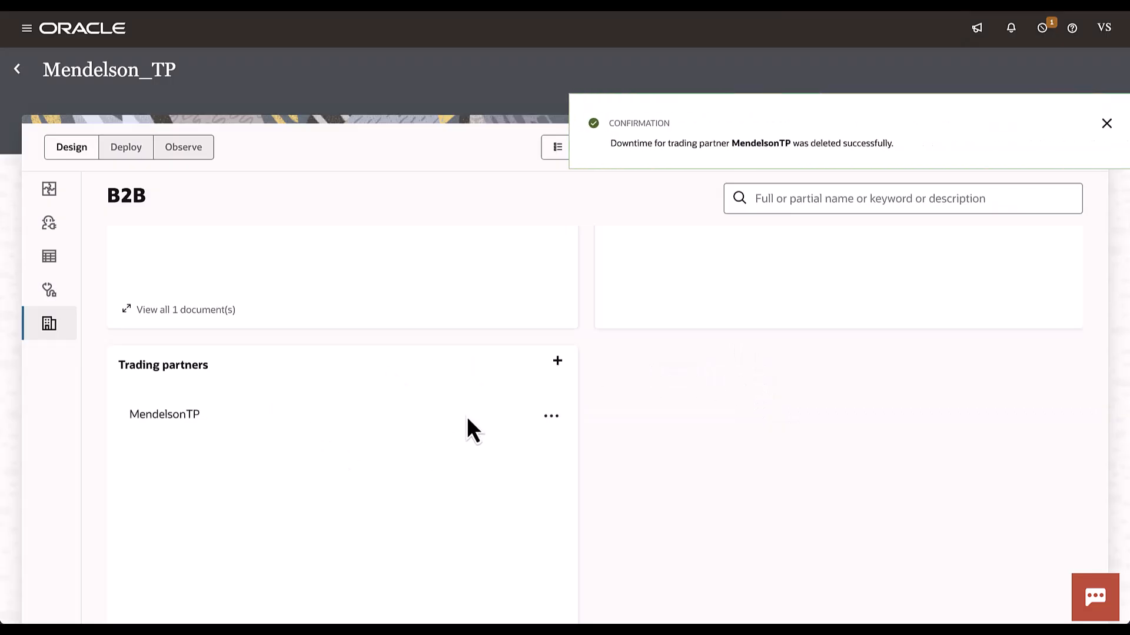
{"action": "left_click", "coordinate": [1099, 134]}
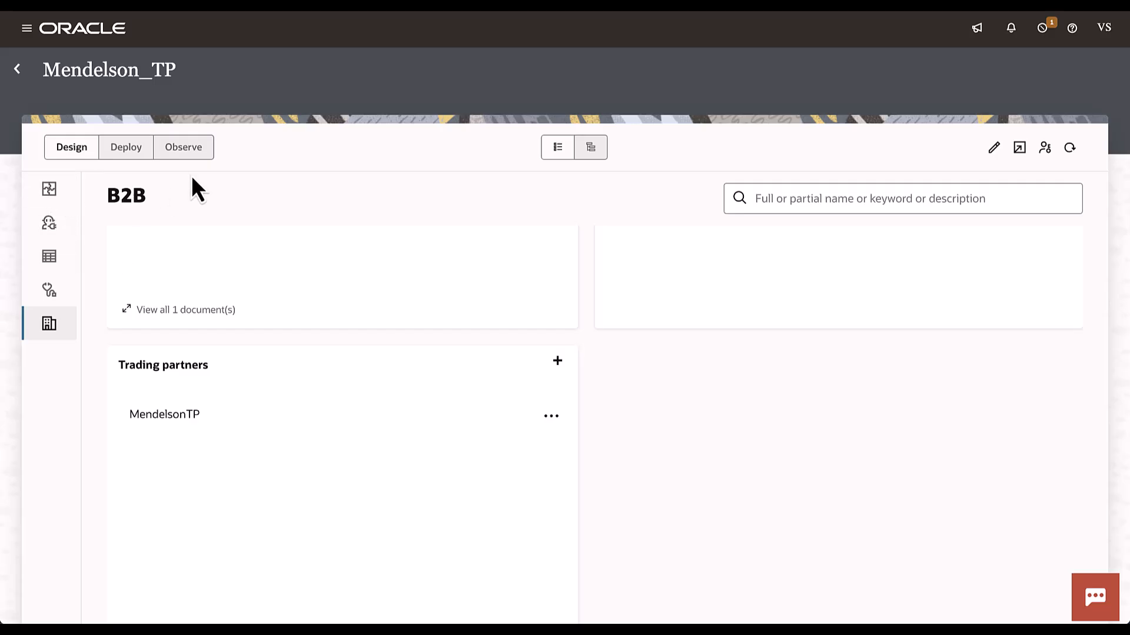
Check the refreshed transmission status of the outbound business messages and view the corresponding wire messages
{"action": "left_click", "coordinate": [184, 156]}
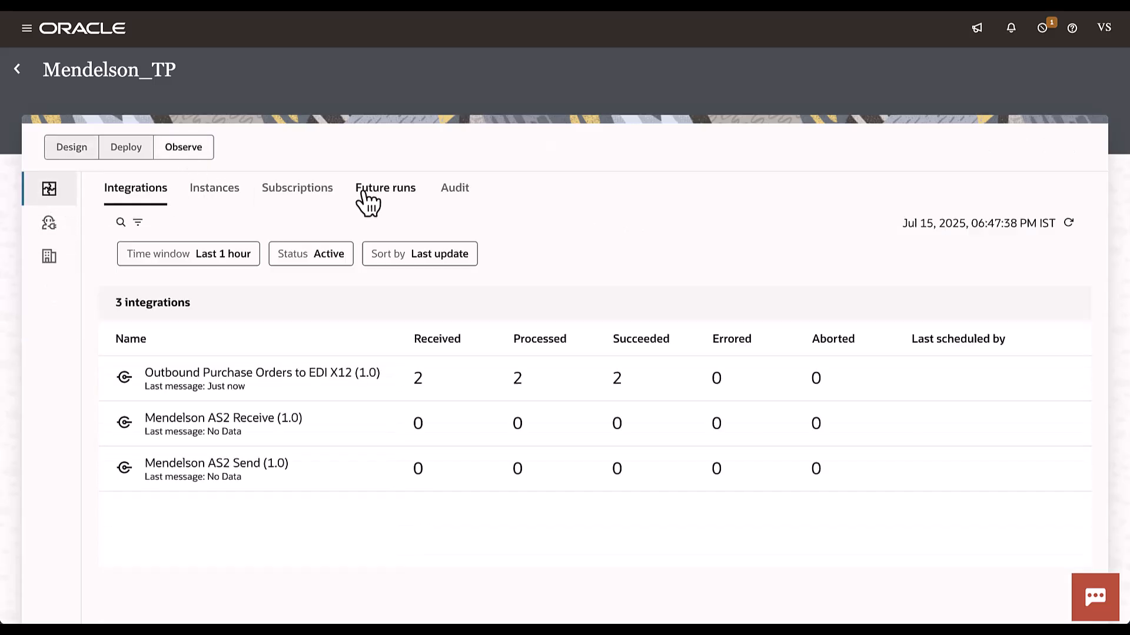
{"action": "left_click", "coordinate": [50, 259]}
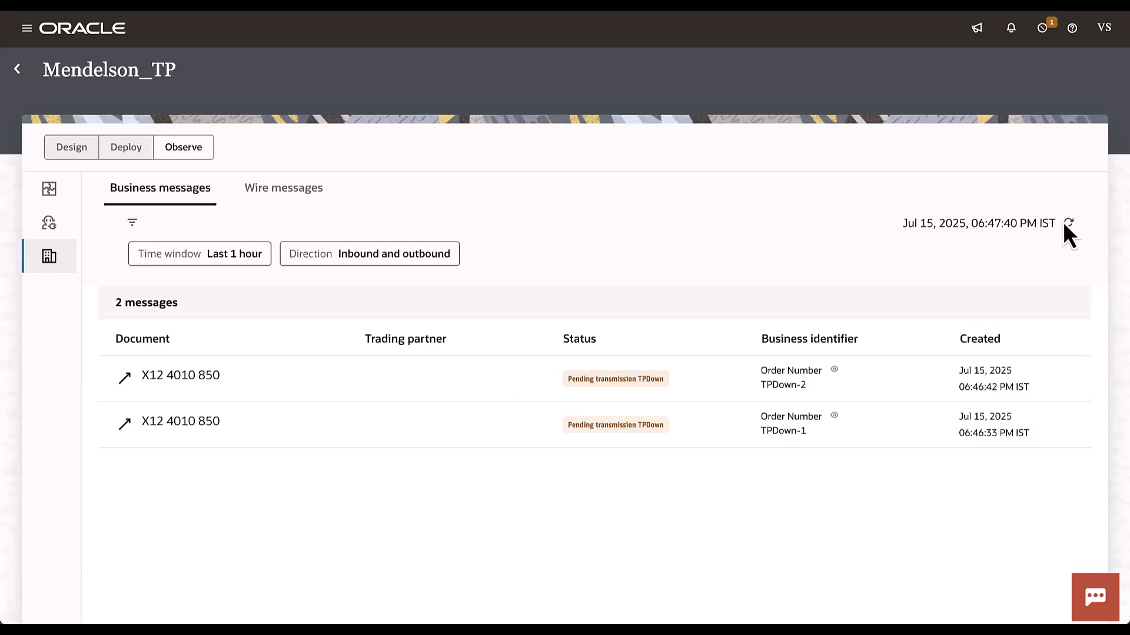
{"action": "left_click", "coordinate": [1068, 223]}
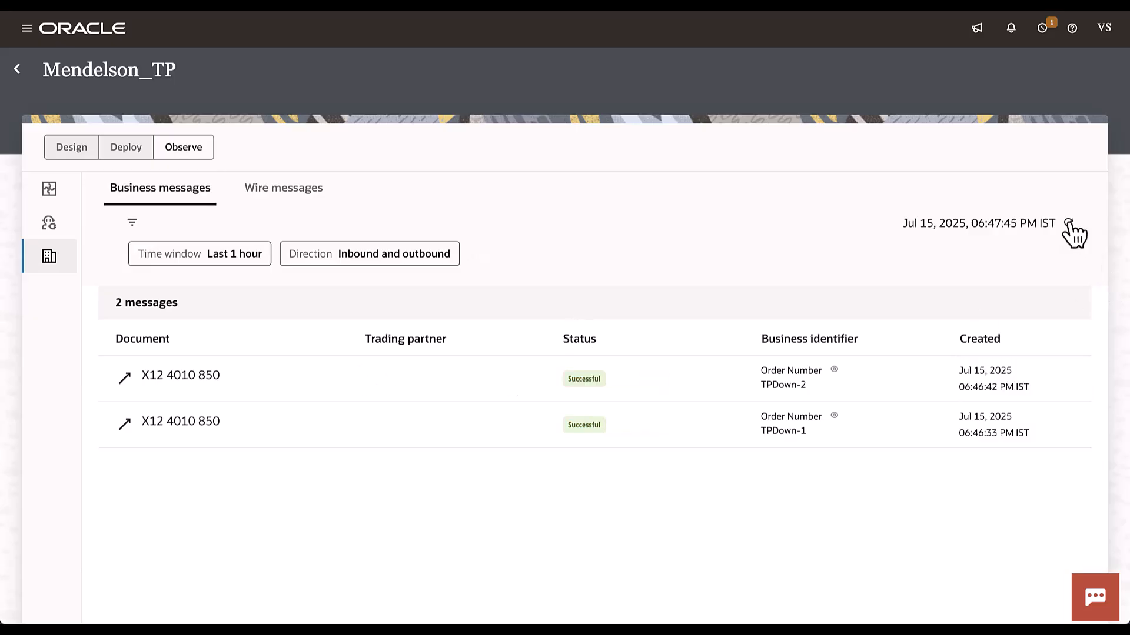
{"action": "mouse_move", "coordinate": [631, 438]}
{"action": "left_click", "coordinate": [316, 198]}
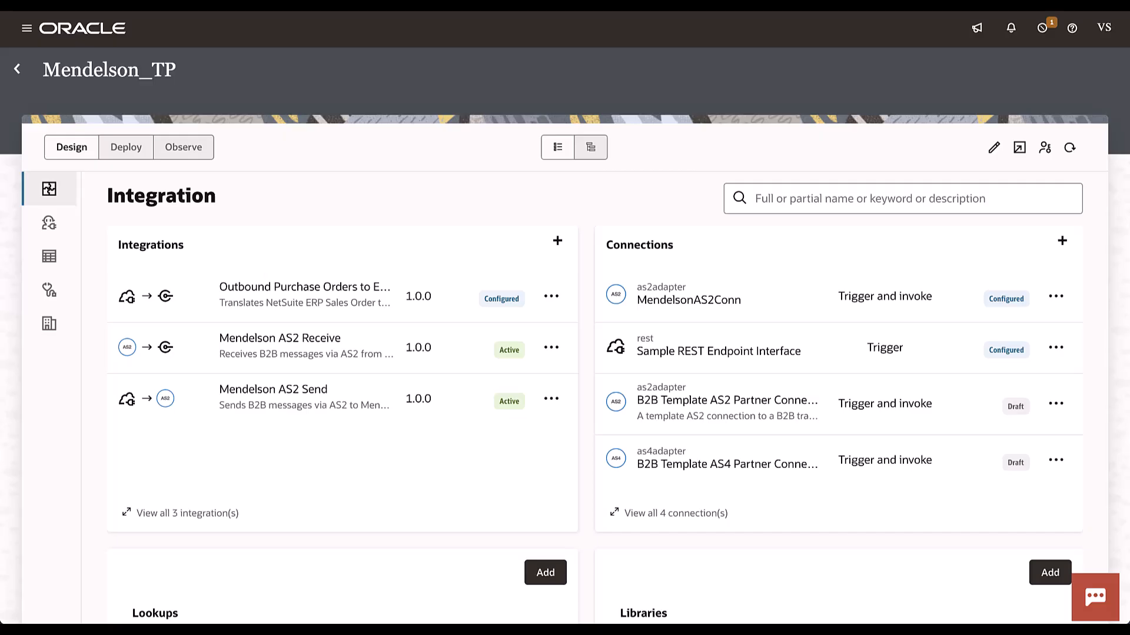
Open the Outbound Purchase Orders to EDI X12 integration and examine the routes of the switch after its B2B action
{"action": "left_click", "coordinate": [399, 320]}
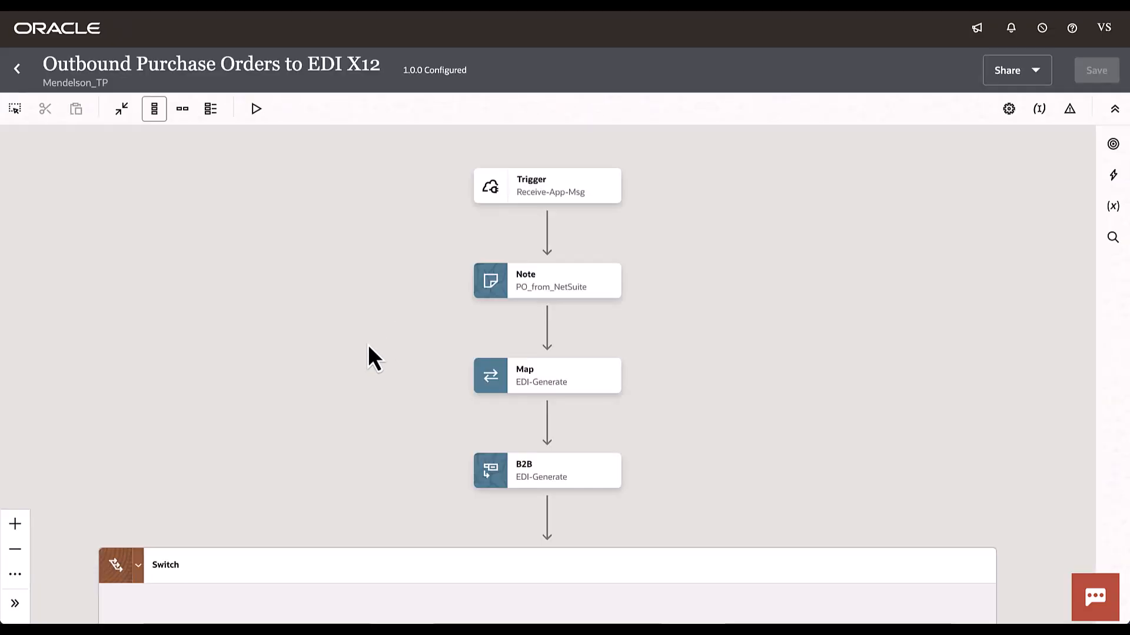
{"action": "left_click_drag", "start_coordinate": [368, 346], "coordinate": [378, 184]}
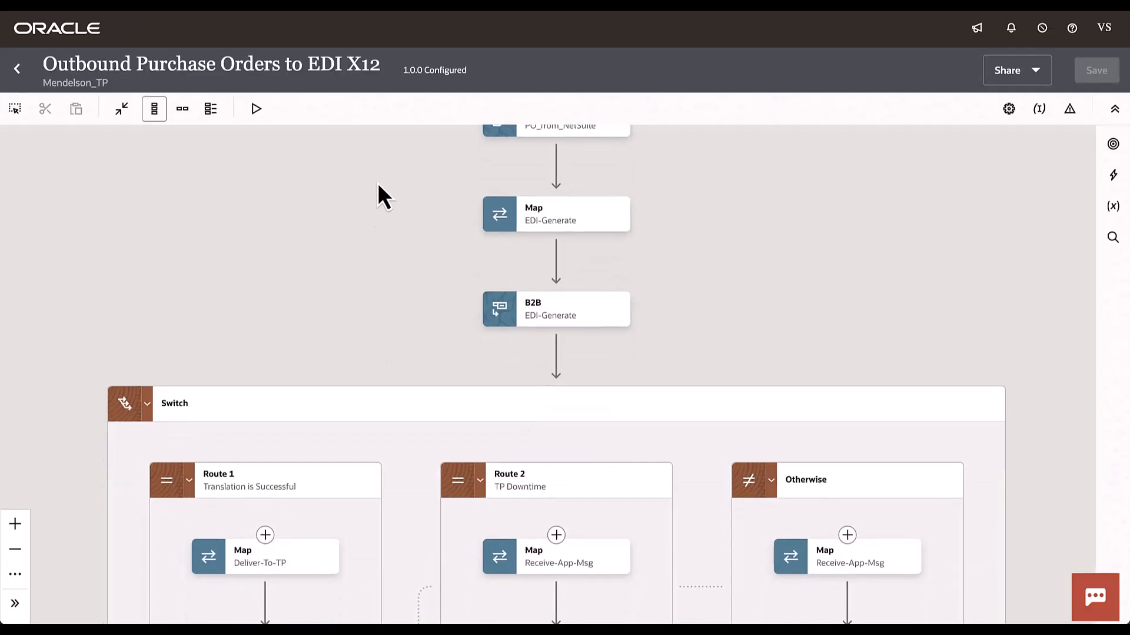
{"action": "left_click_drag", "start_coordinate": [350, 307], "coordinate": [378, 230]}
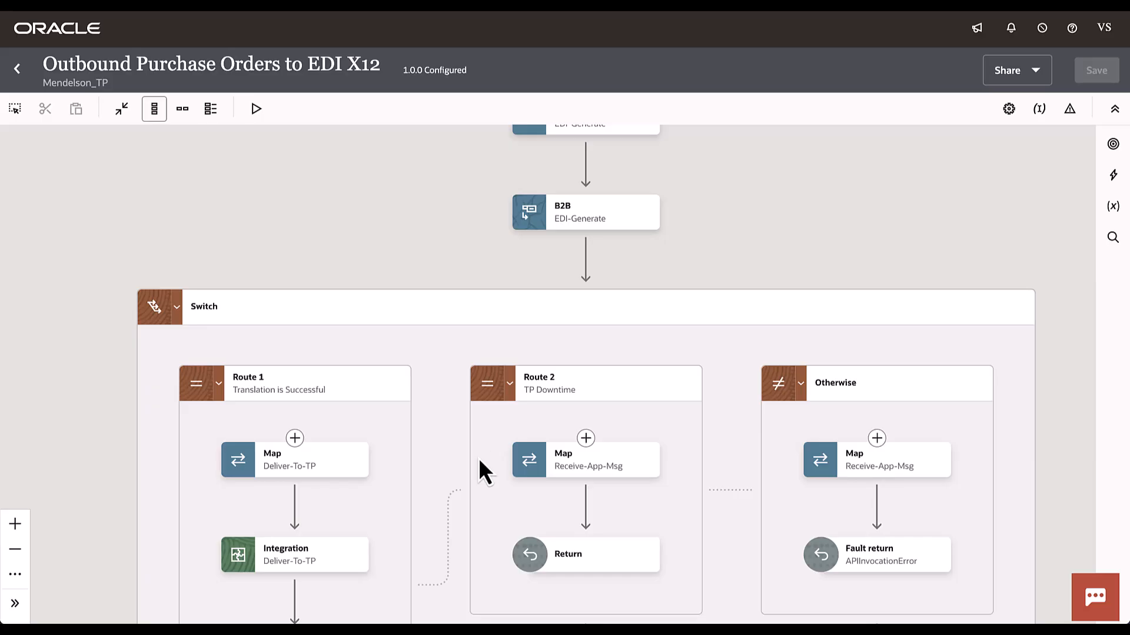
Inspect the condition configured for the switch's TP Downtime route, leaving it as is, and close the integration
{"action": "left_click", "coordinate": [582, 395]}
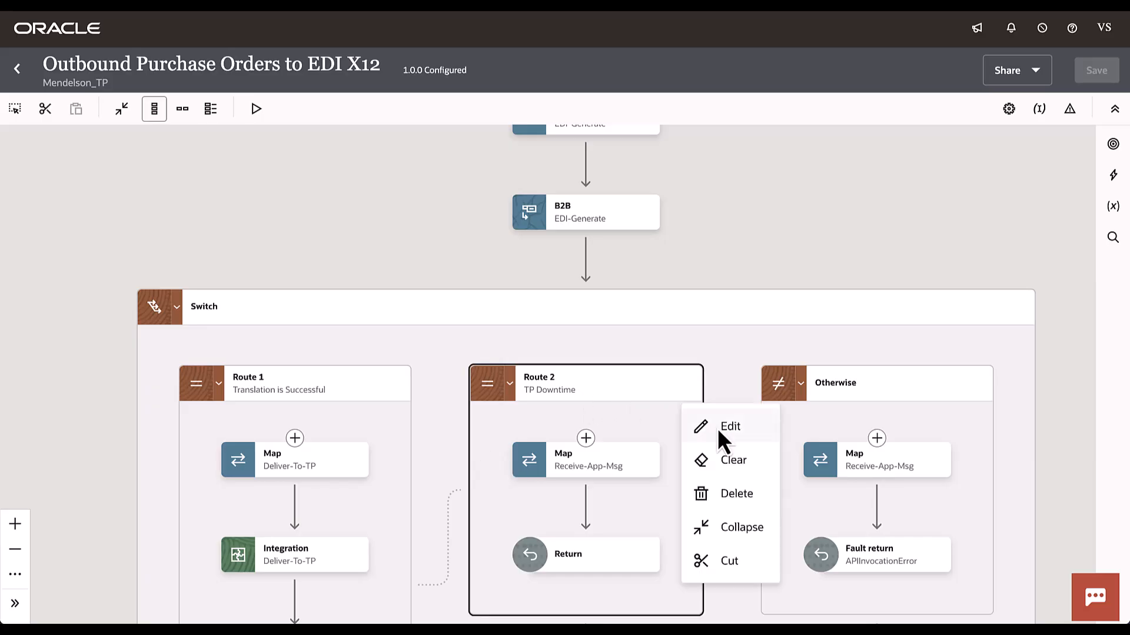
{"action": "left_click", "coordinate": [717, 428]}
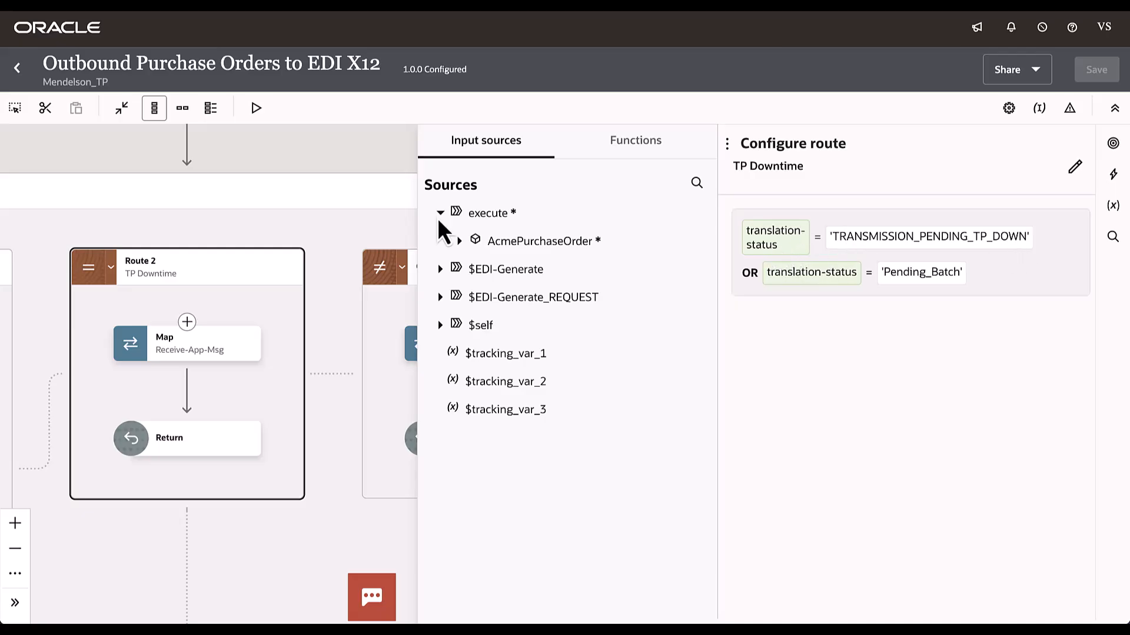
{"action": "left_click", "coordinate": [403, 232]}
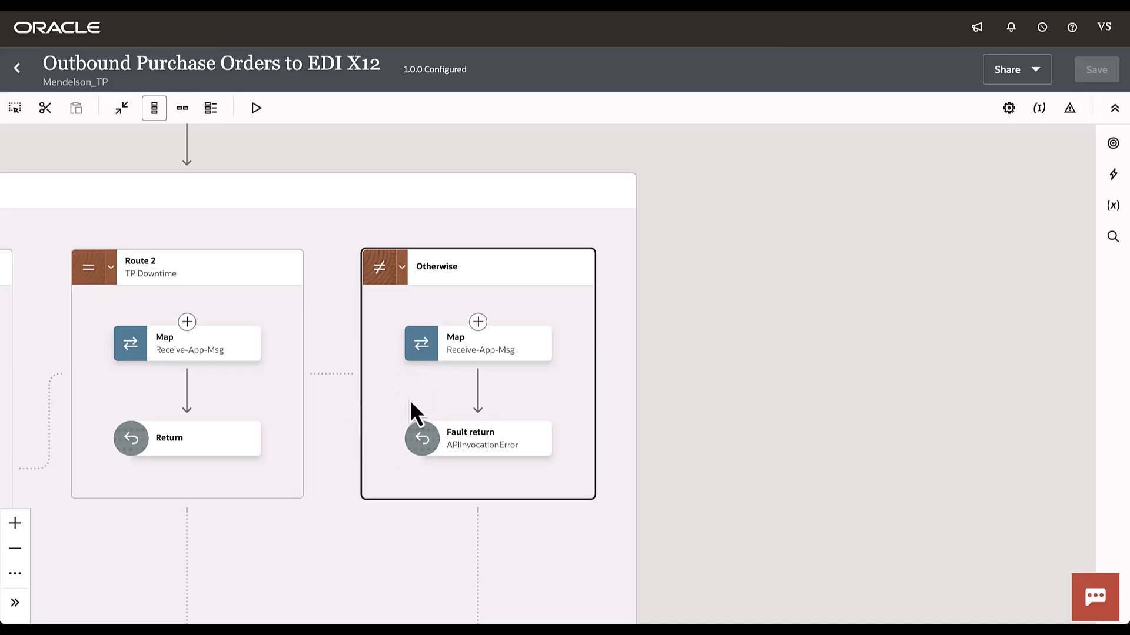
{"action": "left_click", "coordinate": [22, 73]}
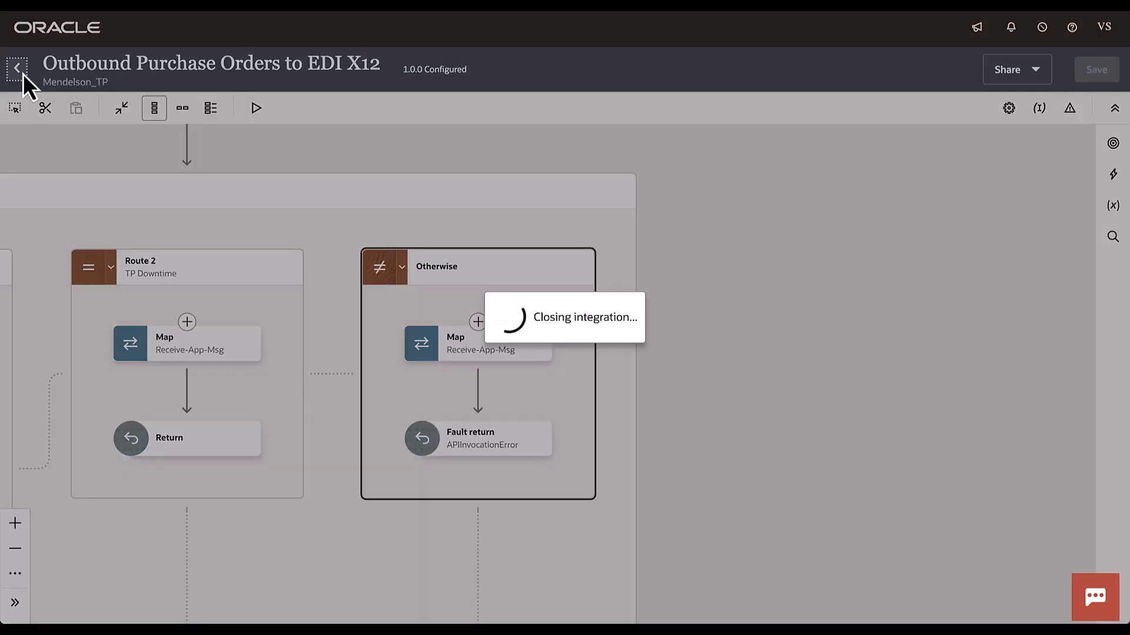